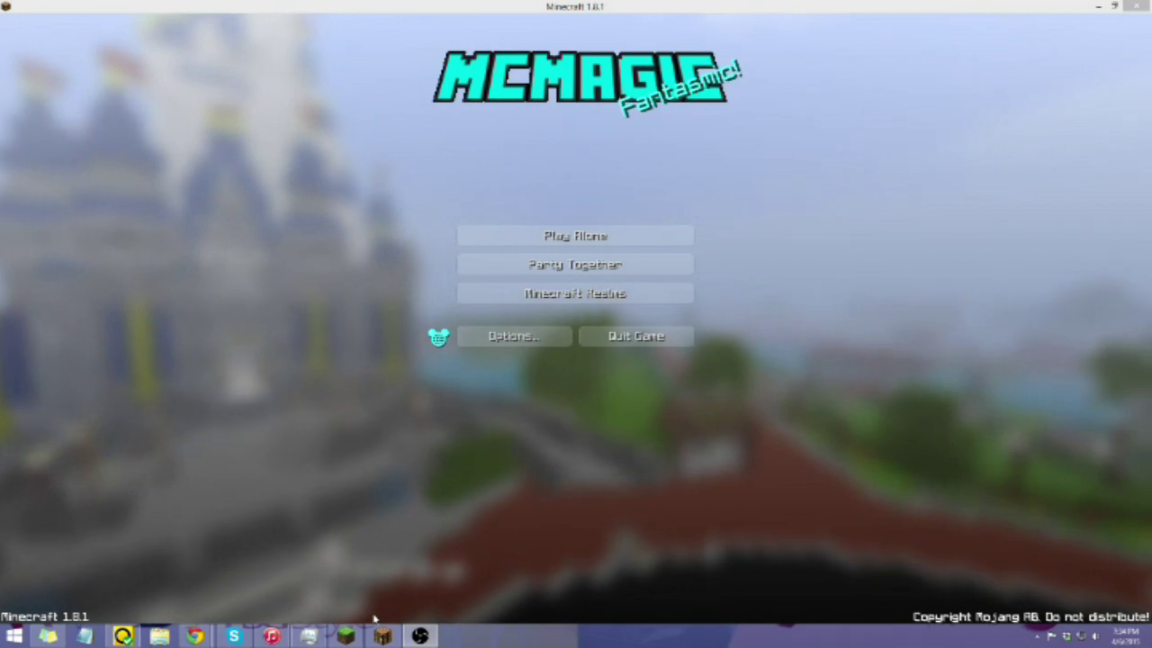
Download Mumble's Windows stable release 1.2.8 through the link on MCMagic's Mumble page and launch the installer.
{"action": "left_click", "coordinate": [382, 636]}
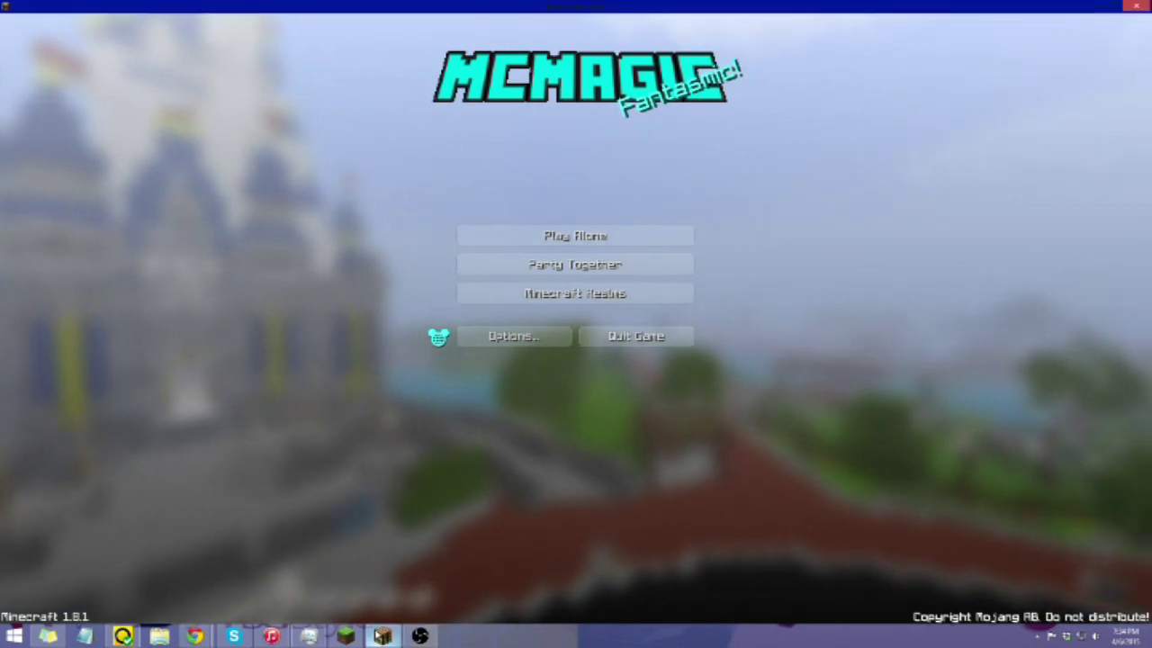
{"action": "left_click", "coordinate": [382, 637]}
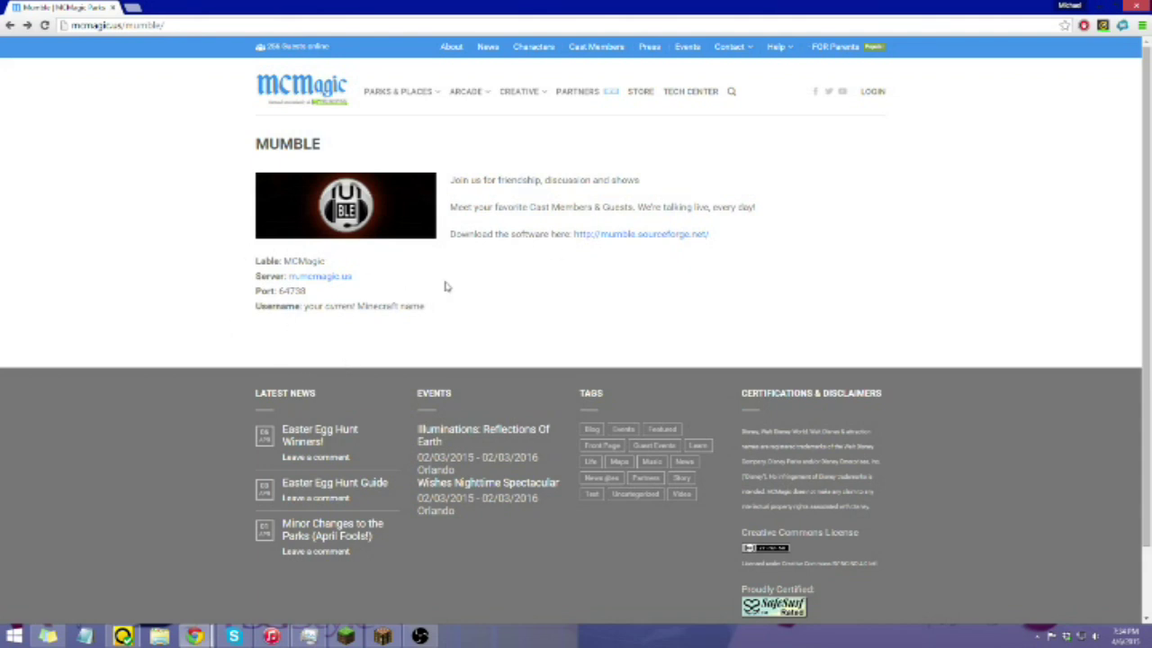
{"action": "left_click", "coordinate": [613, 234]}
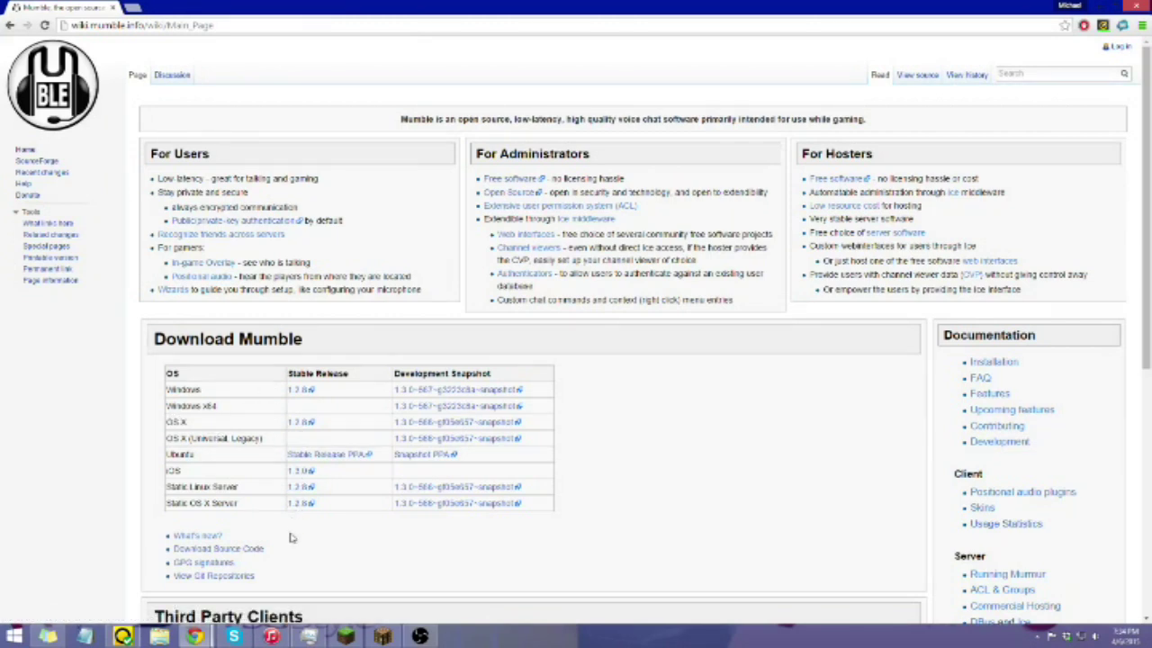
{"action": "left_click", "coordinate": [301, 392]}
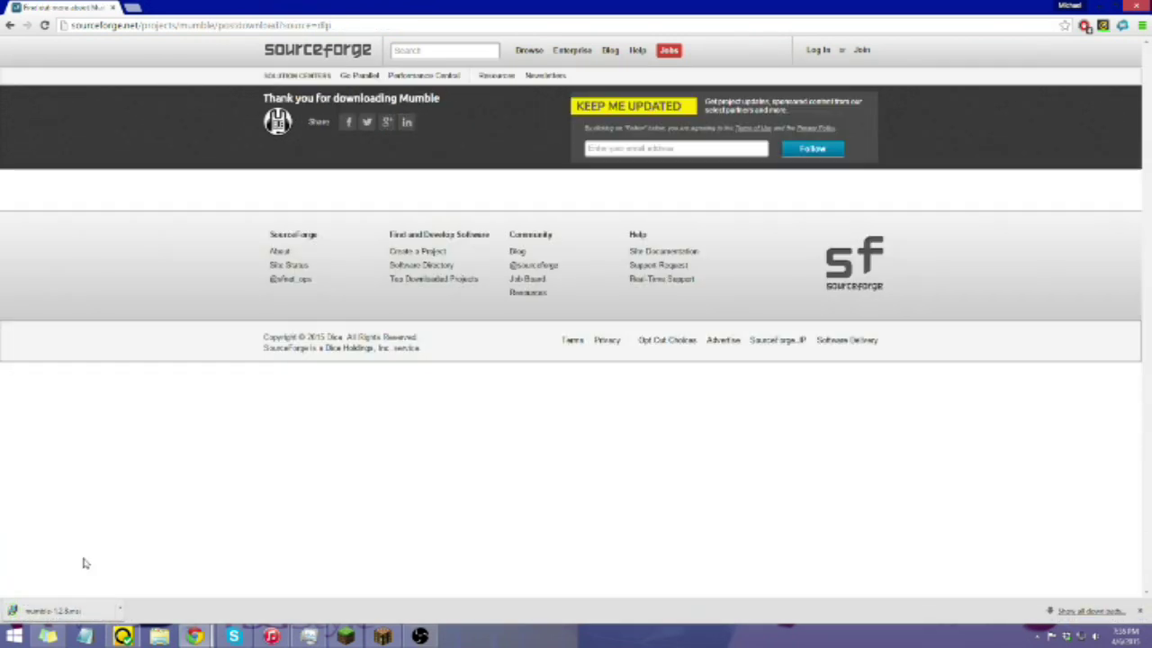
{"action": "left_click", "coordinate": [90, 612]}
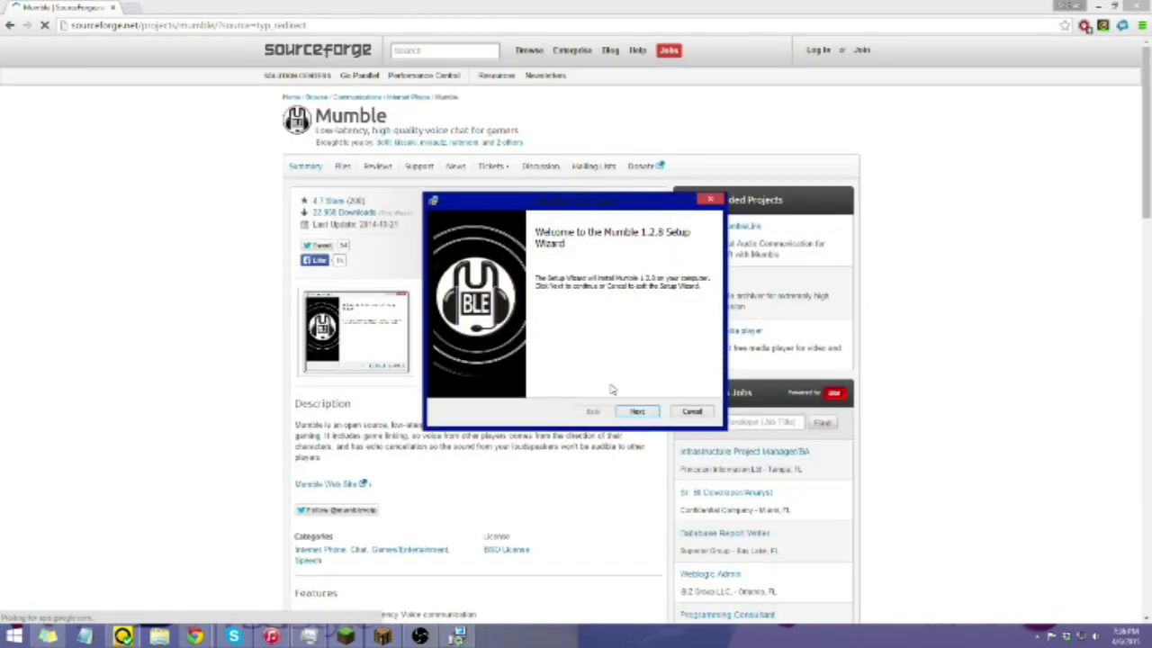
Accept the license agreement in the Mumble 1.2.8 setup wizard and start the installation with the default features.
{"action": "left_click", "coordinate": [638, 411]}
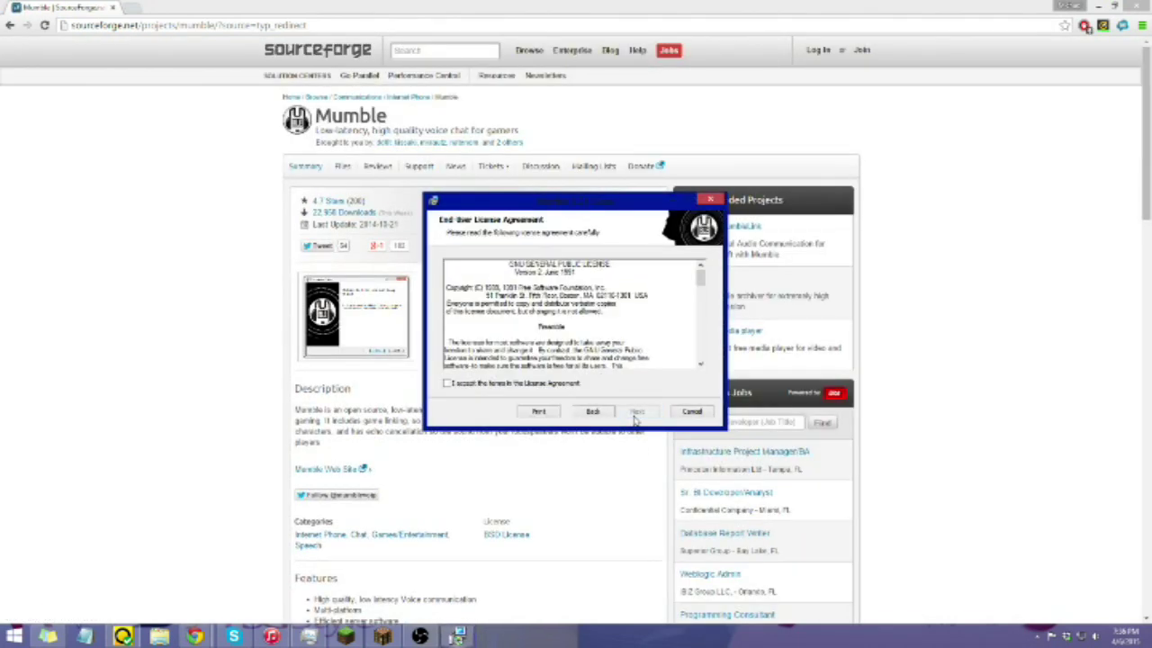
{"action": "left_click_drag", "start_coordinate": [702, 282], "coordinate": [705, 379]}
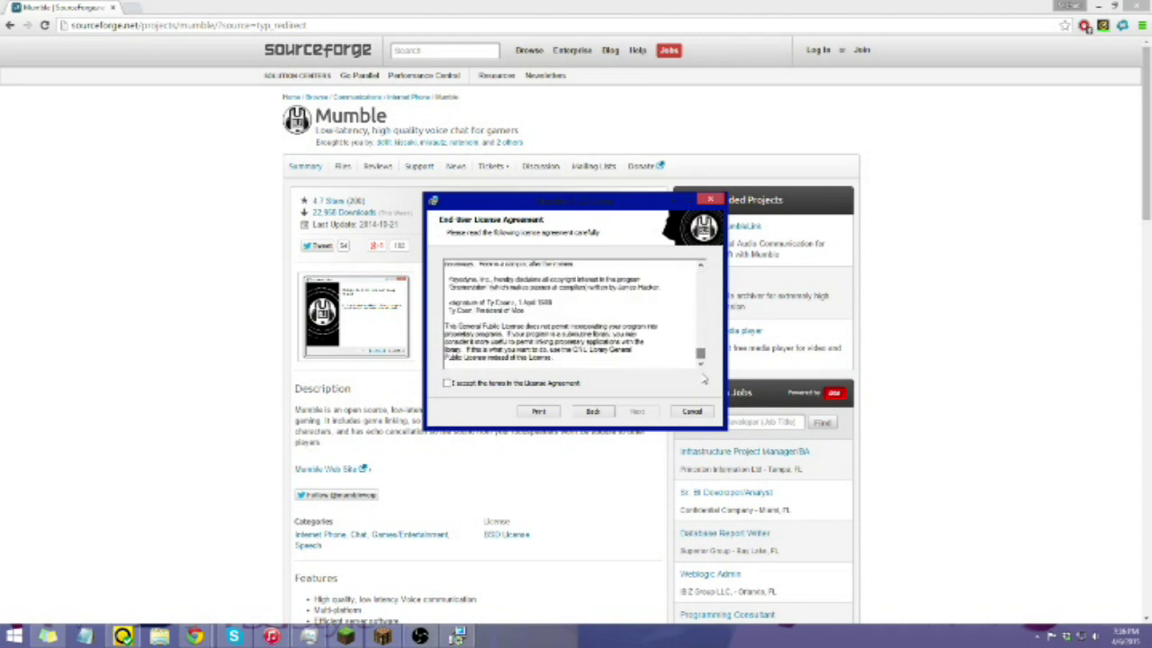
{"action": "left_click", "coordinate": [447, 384]}
{"action": "left_click", "coordinate": [637, 412]}
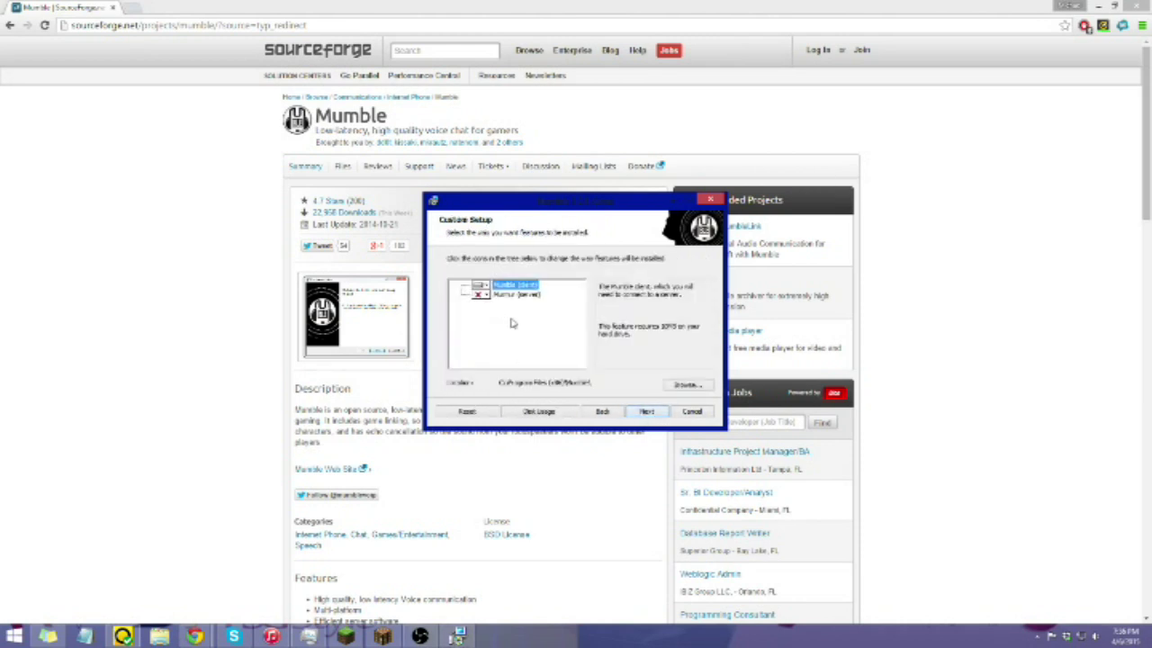
{"action": "left_click", "coordinate": [638, 412]}
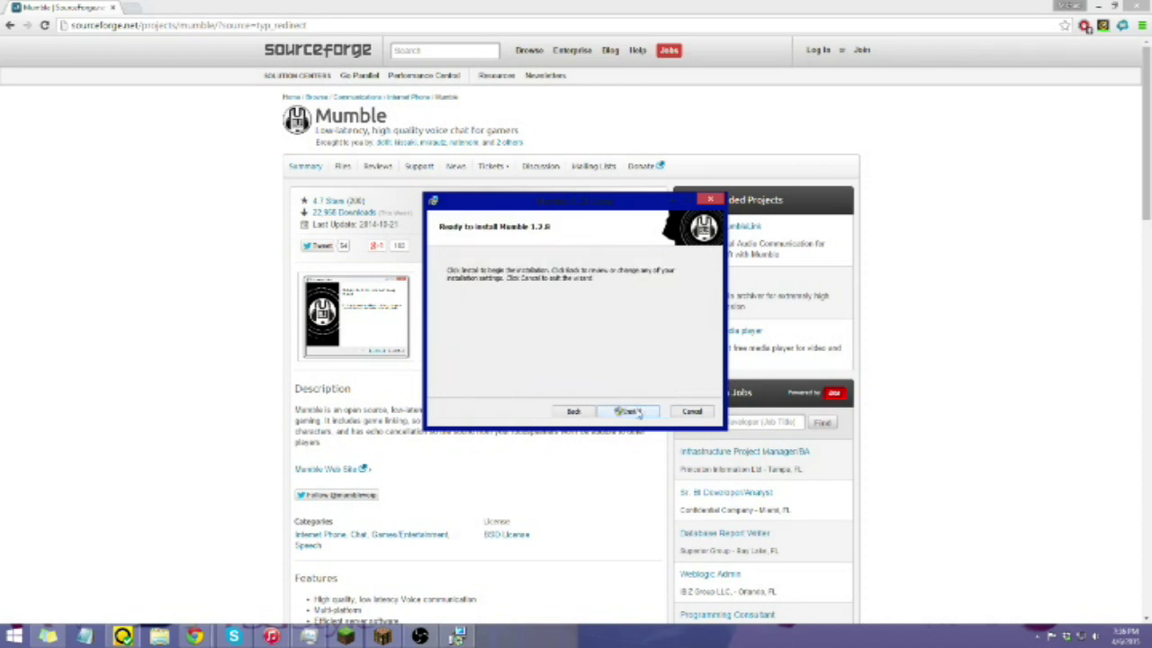
{"action": "left_click", "coordinate": [649, 411]}
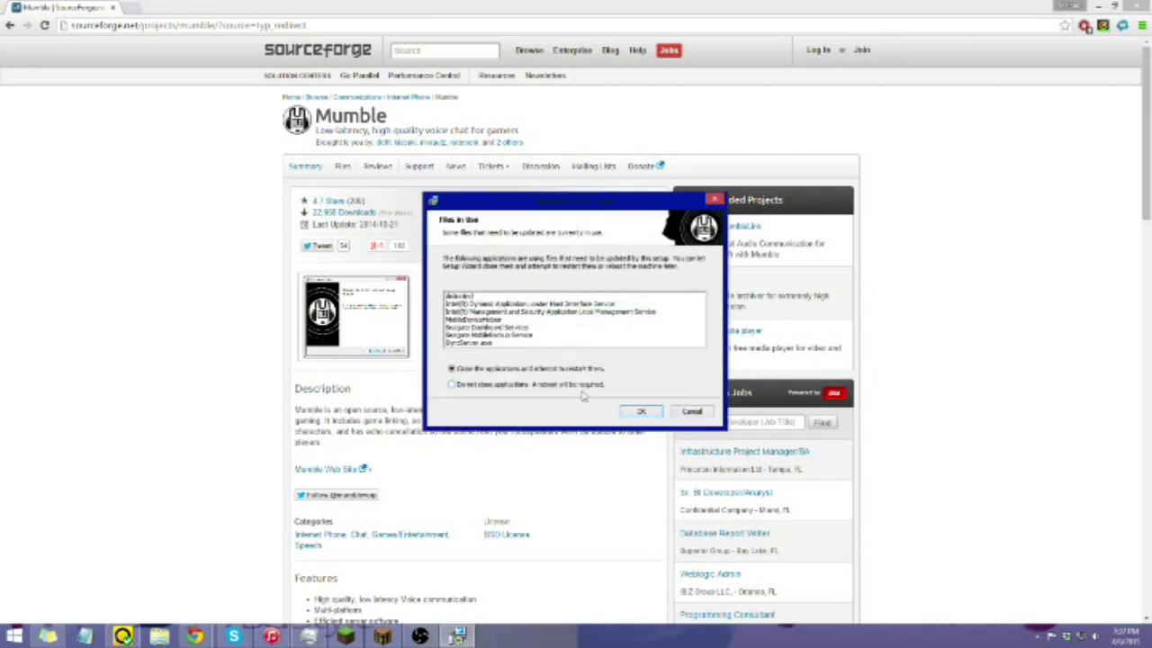
Let setup close the applications using its files, continue the installation, and finish it with Start Mumble enabled.
{"action": "left_click", "coordinate": [638, 411]}
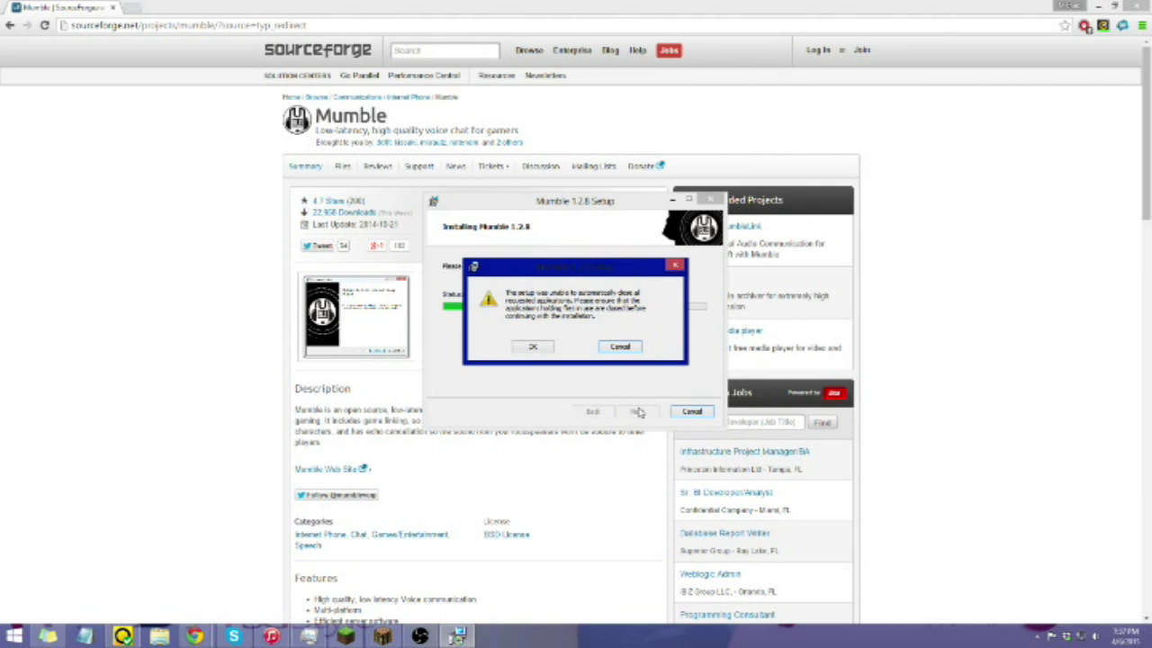
{"action": "left_click", "coordinate": [532, 347]}
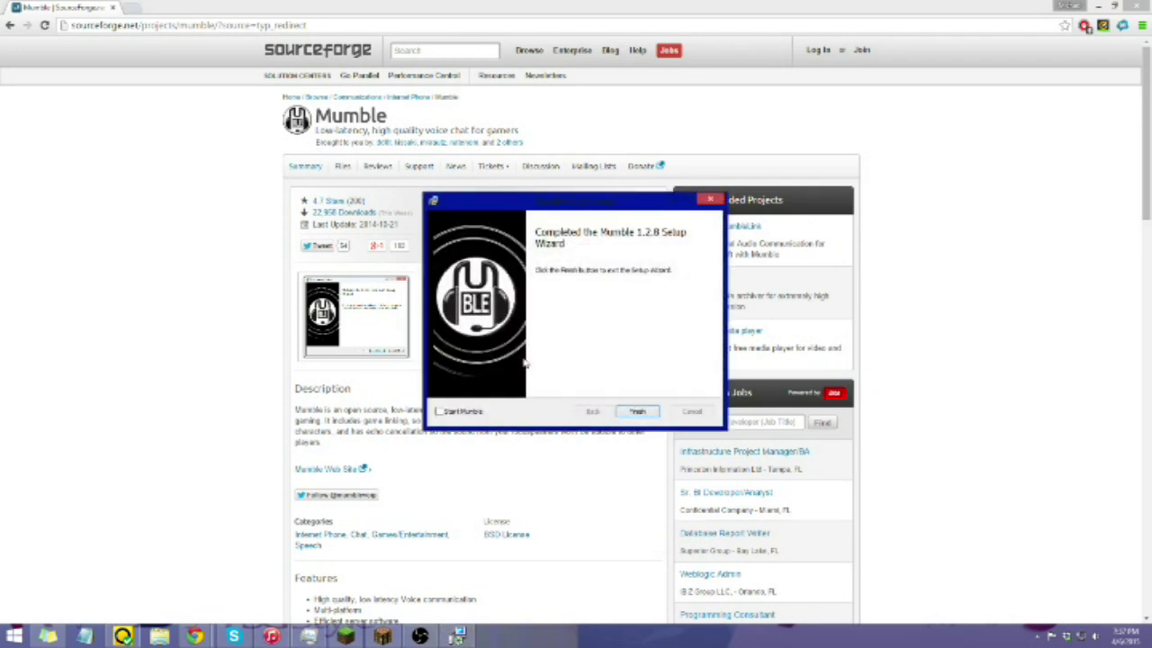
{"action": "left_click", "coordinate": [439, 411]}
{"action": "left_click", "coordinate": [633, 416]}
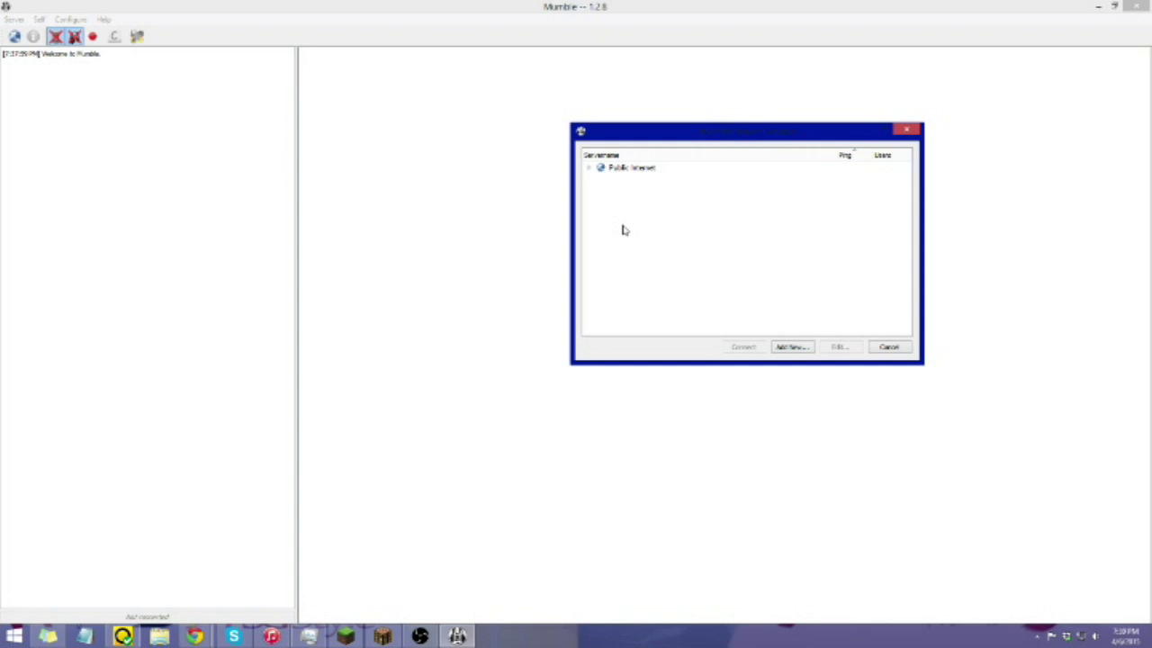
Dismiss the server list, view the Audio Wizard's introduction and close the wizard.
{"action": "left_click", "coordinate": [888, 348]}
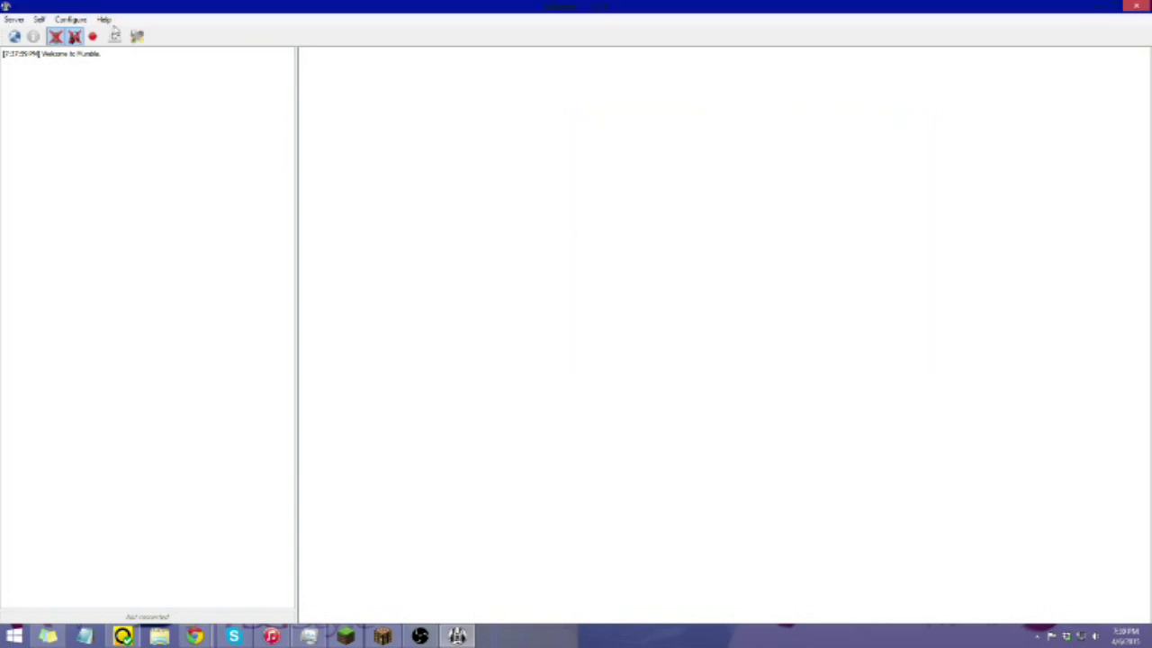
{"action": "left_click", "coordinate": [71, 19]}
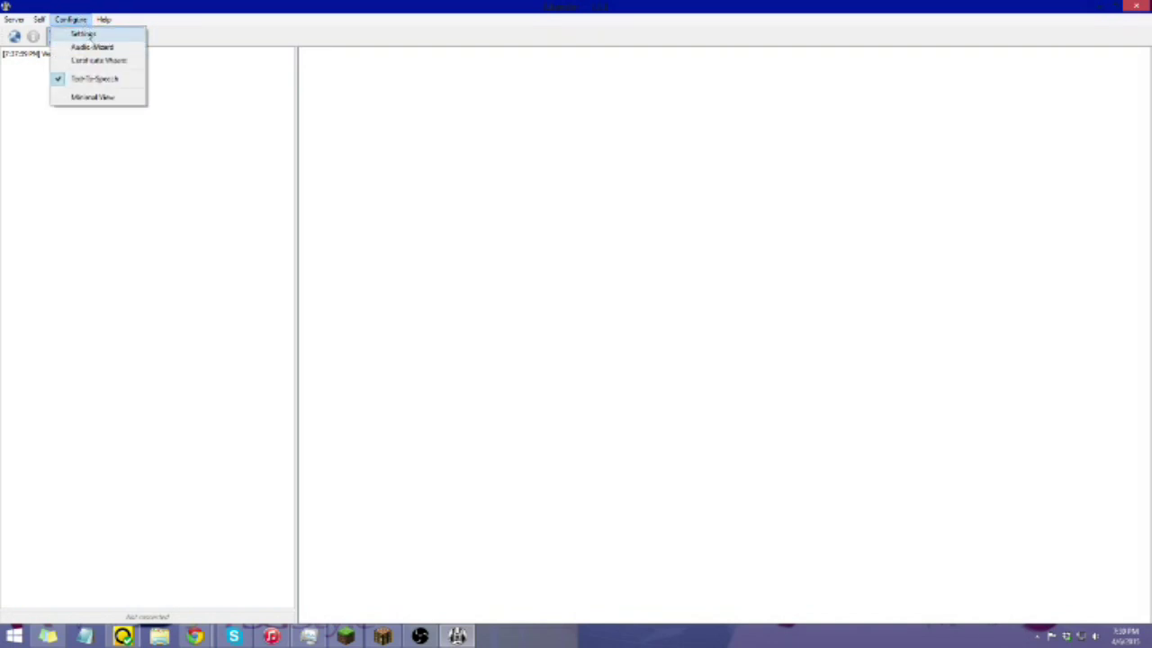
{"action": "left_click", "coordinate": [93, 47]}
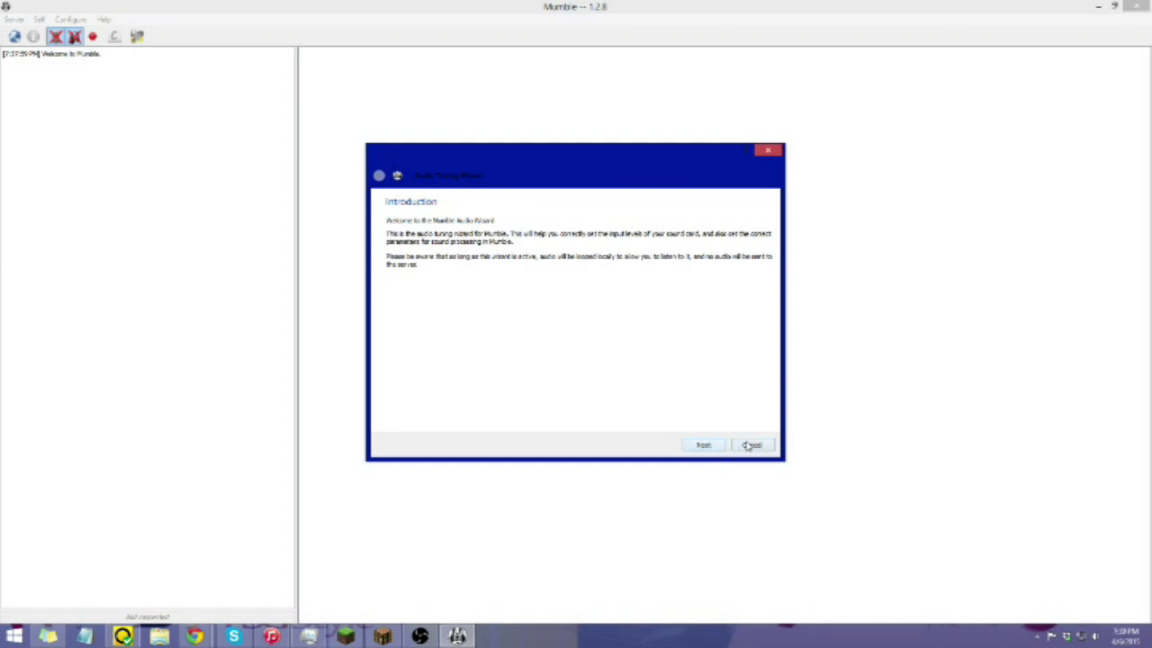
{"action": "left_click", "coordinate": [750, 444]}
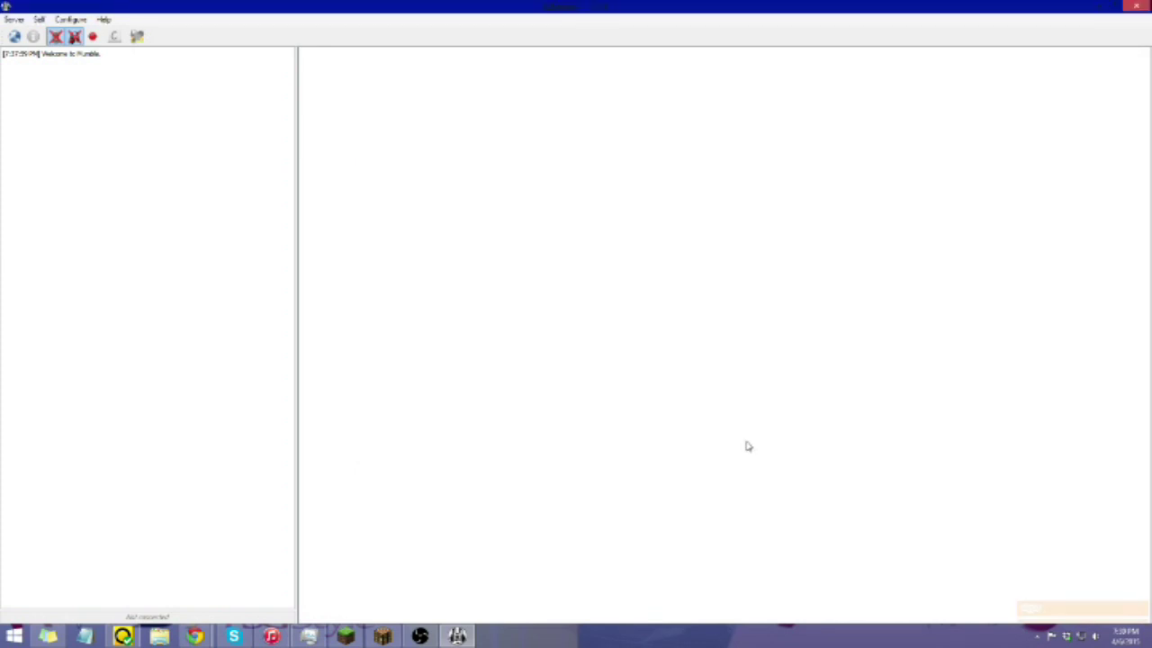
Open Mumble's settings, turn off the Advanced options and show the Shortcuts settings.
{"action": "left_click", "coordinate": [76, 20]}
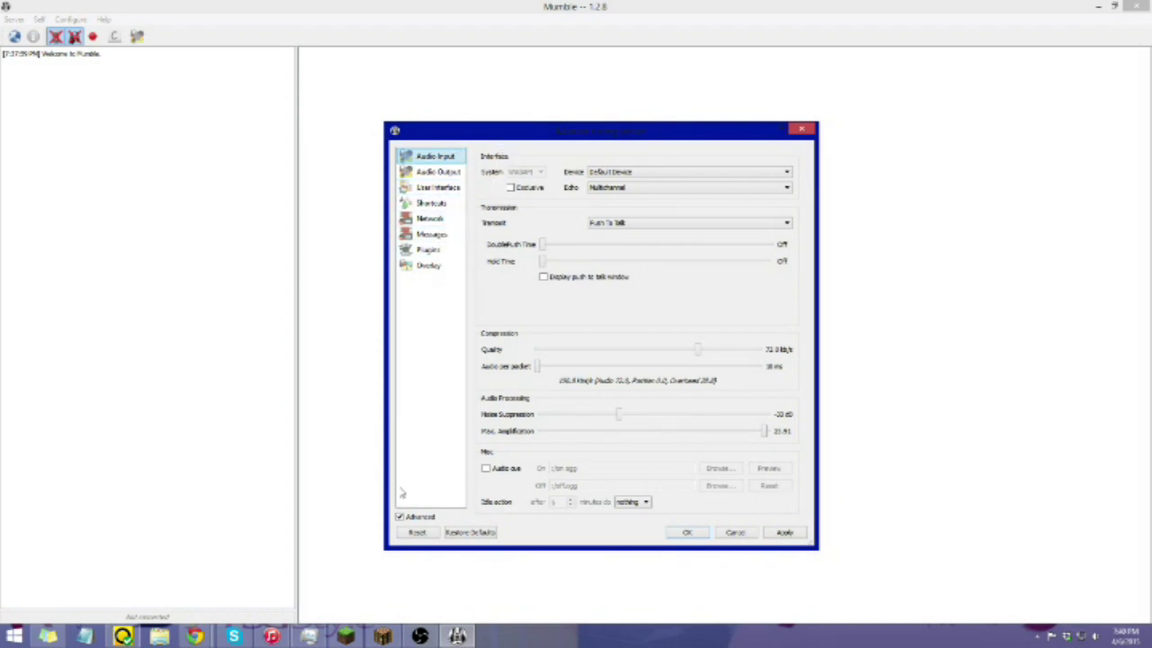
{"action": "left_click", "coordinate": [399, 518]}
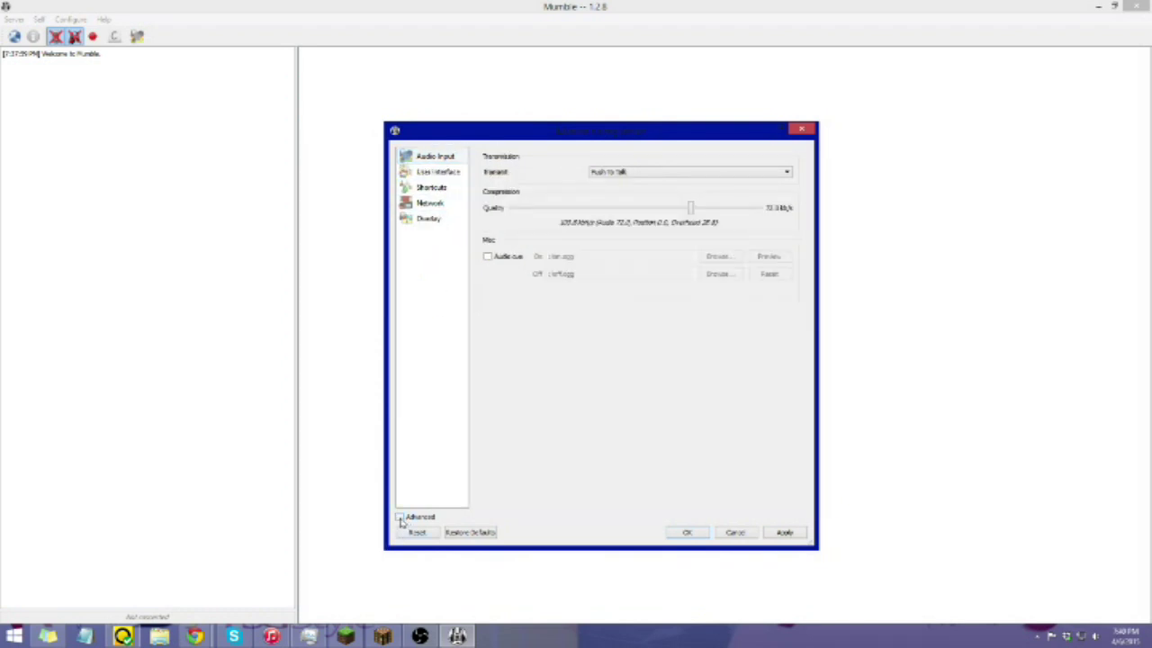
{"action": "left_click", "coordinate": [434, 188]}
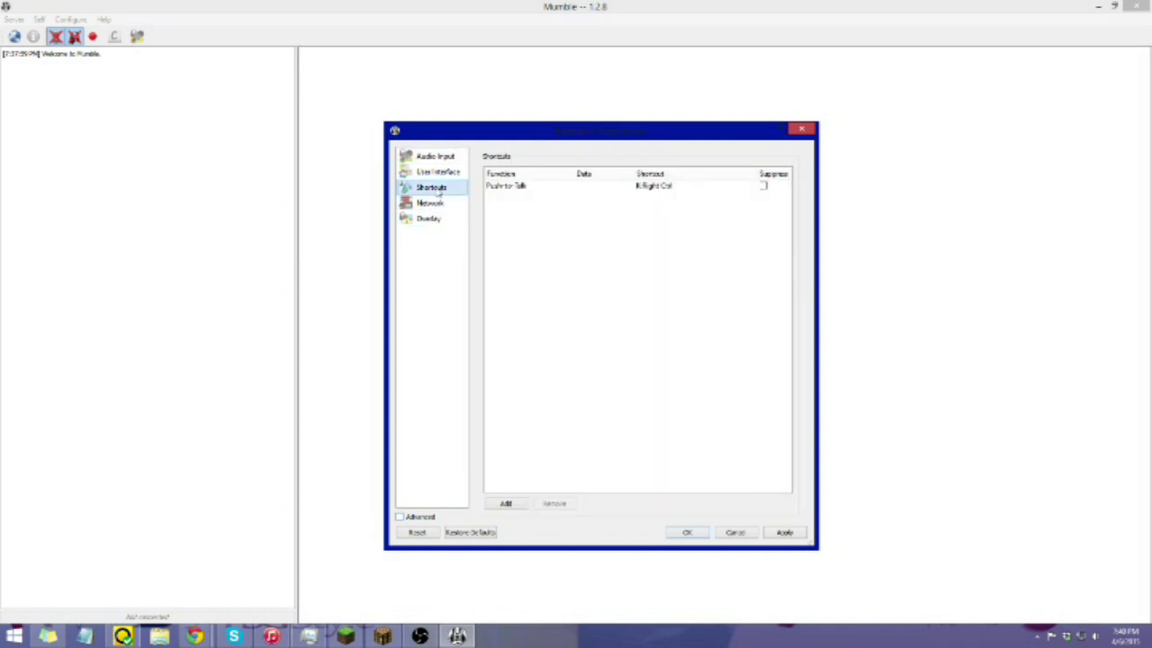
Add a new unassigned shortcut, view its available functions and remove it.
{"action": "left_click", "coordinate": [505, 504]}
{"action": "double_click", "coordinate": [522, 187]}
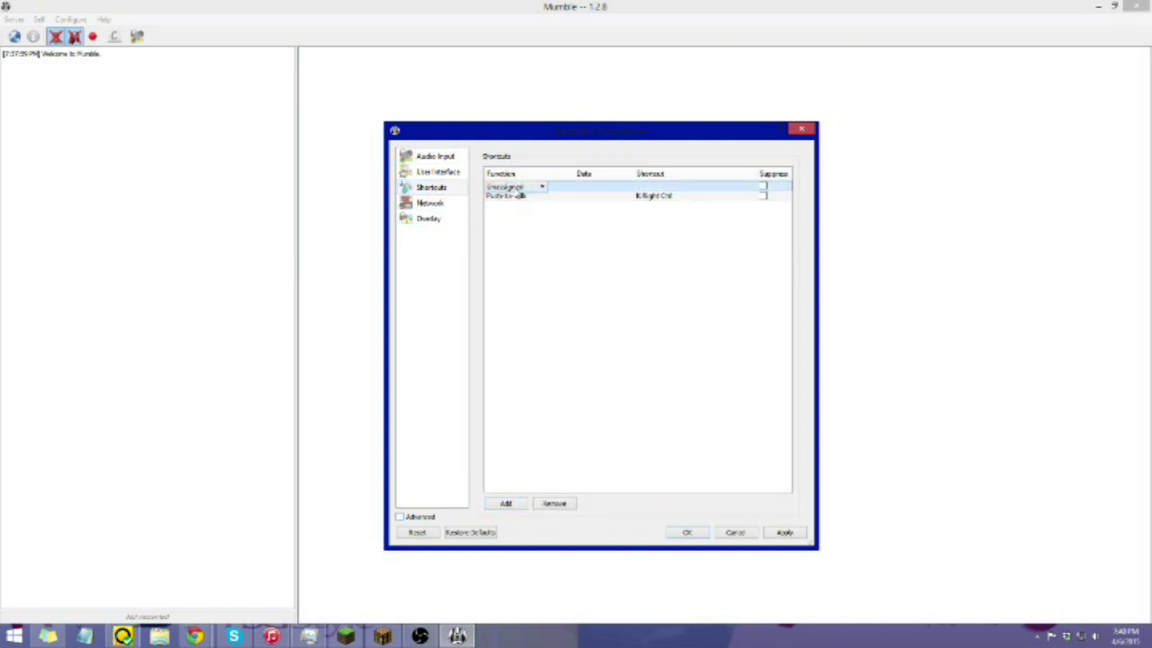
{"action": "left_click", "coordinate": [525, 187]}
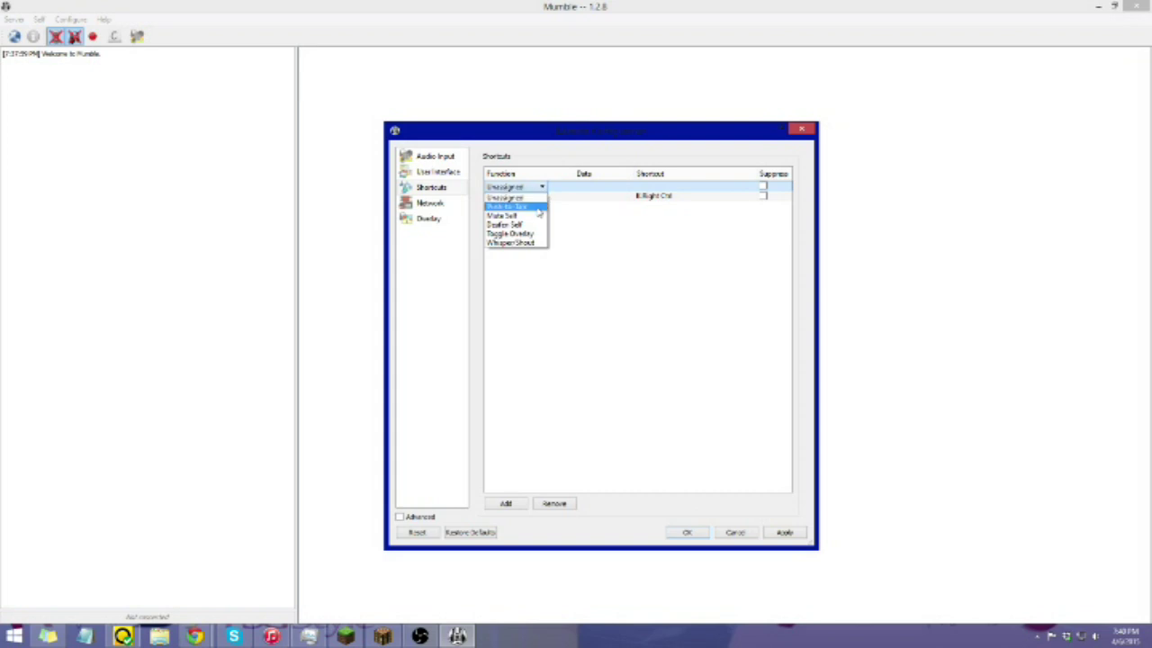
{"action": "left_click", "coordinate": [540, 186]}
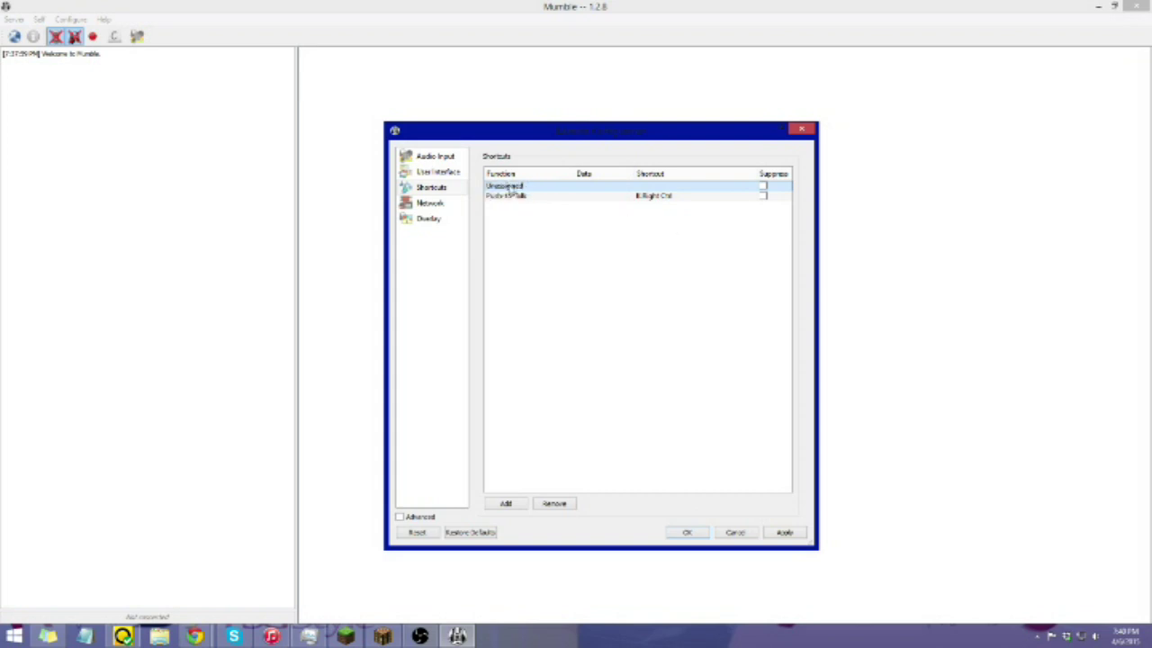
{"action": "left_click", "coordinate": [549, 504]}
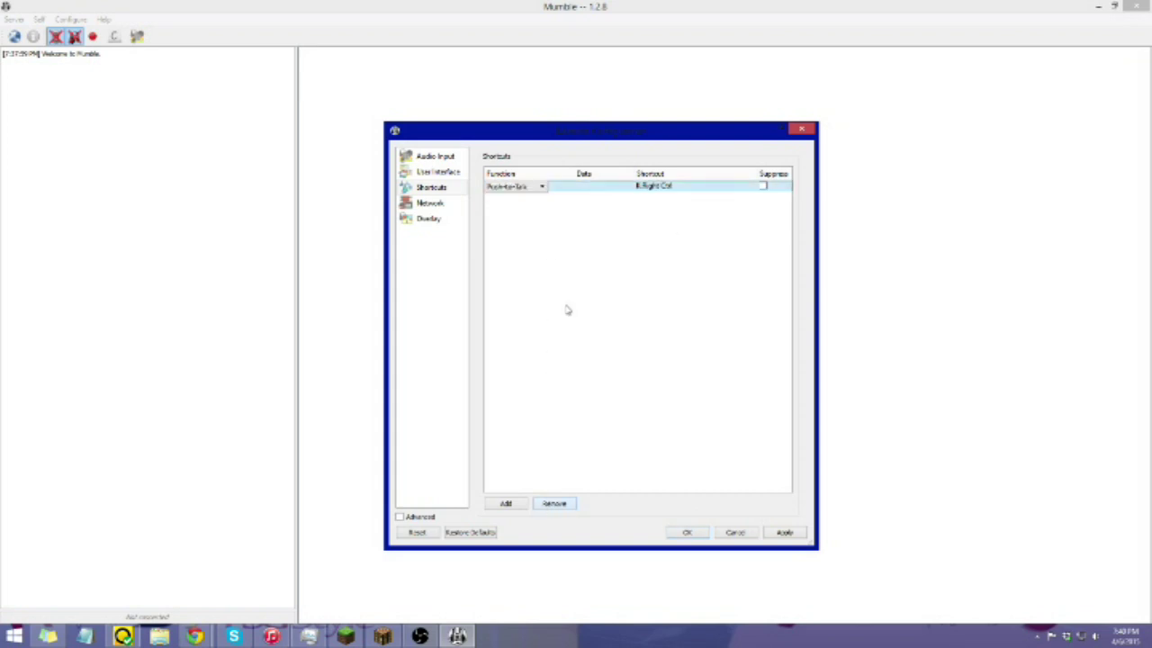
Reassign the Push-to-Talk shortcut to the Right Ctrl key.
{"action": "left_click", "coordinate": [670, 188]}
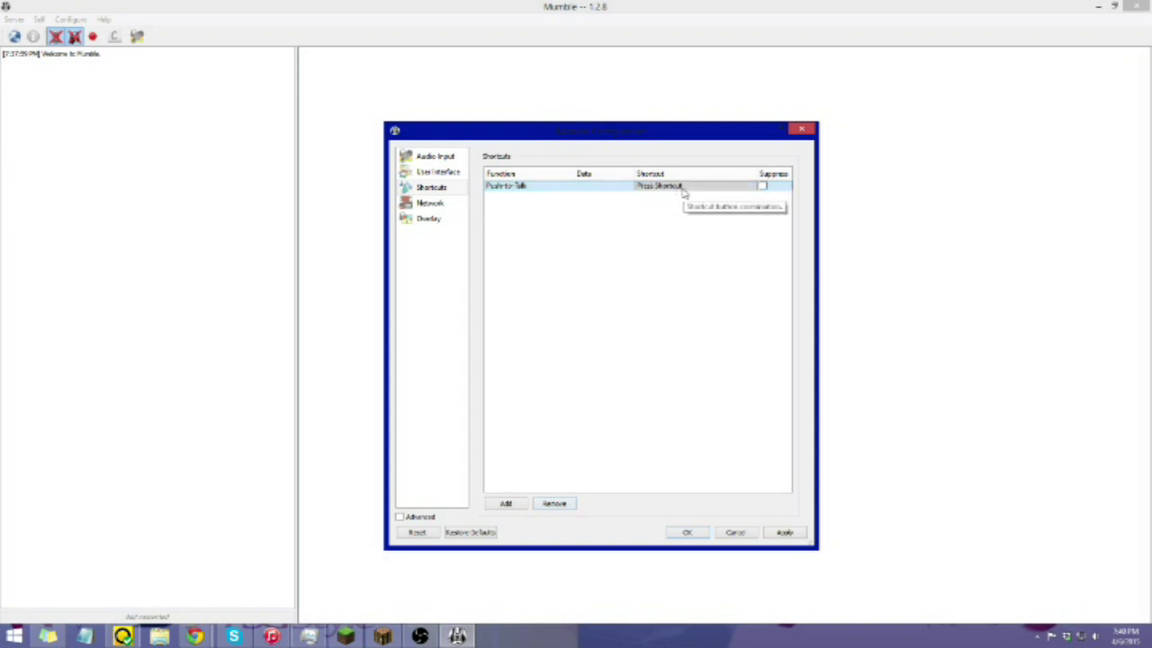
{"action": "key", "text": "Control_R"}
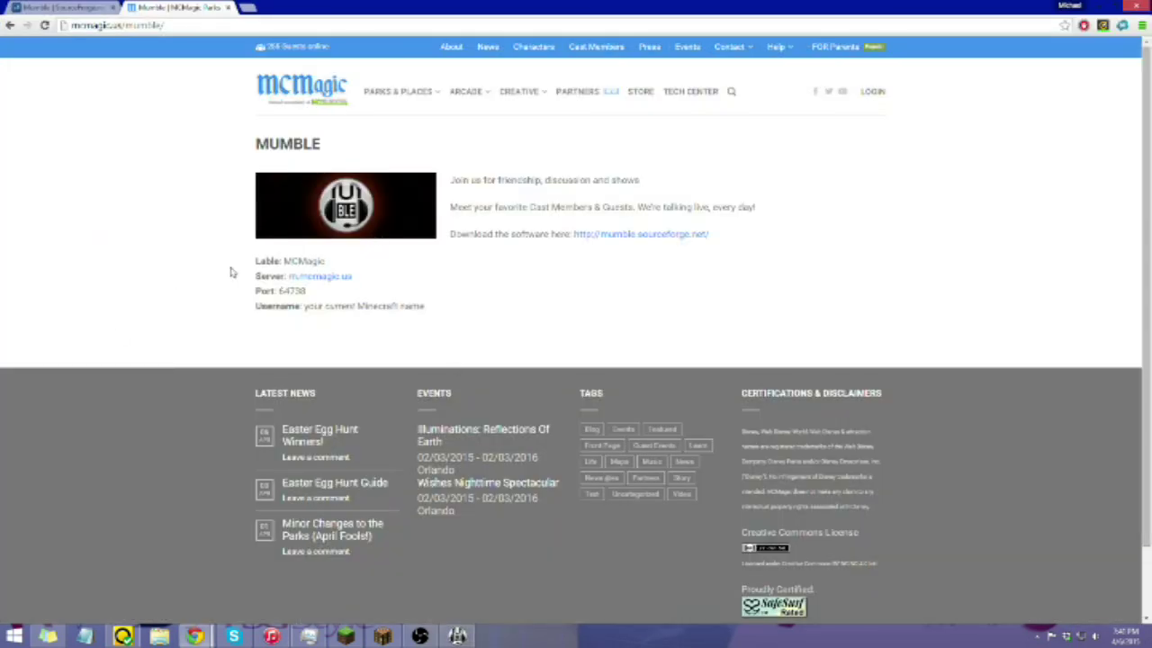
Switch back to Mumble, set the new MCMagic server's address to m.mcmagic.us and enter the Minecraft username.
{"action": "left_click", "coordinate": [456, 636]}
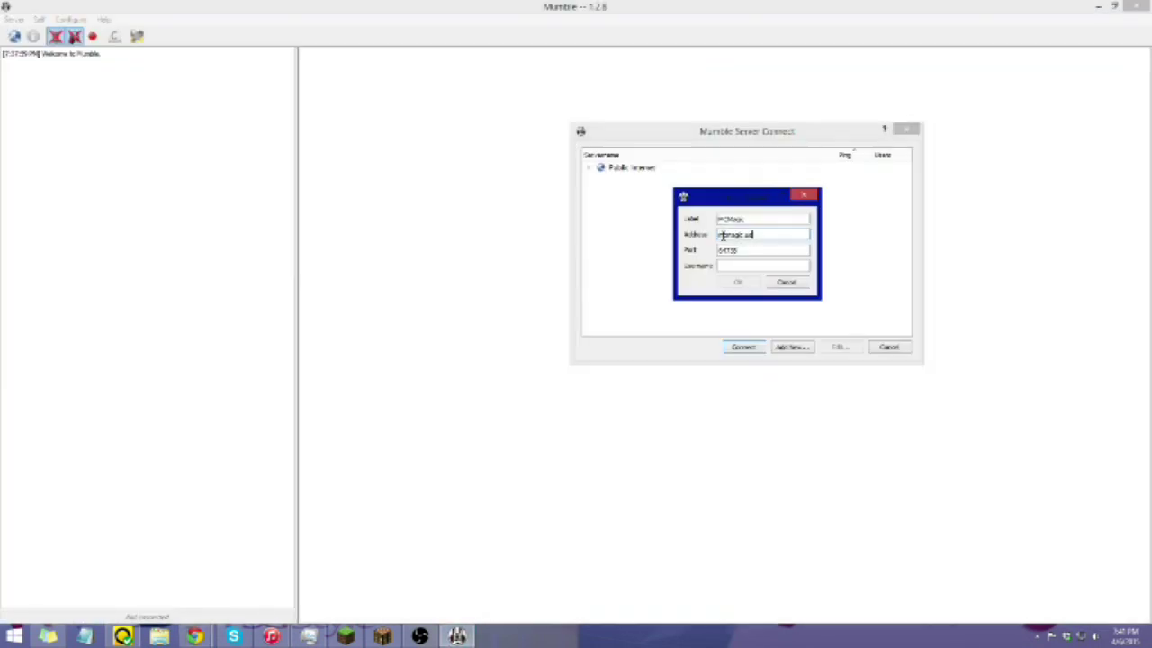
{"action": "type", "text": "m."}
{"action": "left_click", "coordinate": [746, 266]}
{"action": "type", "text": "Vladimir"}
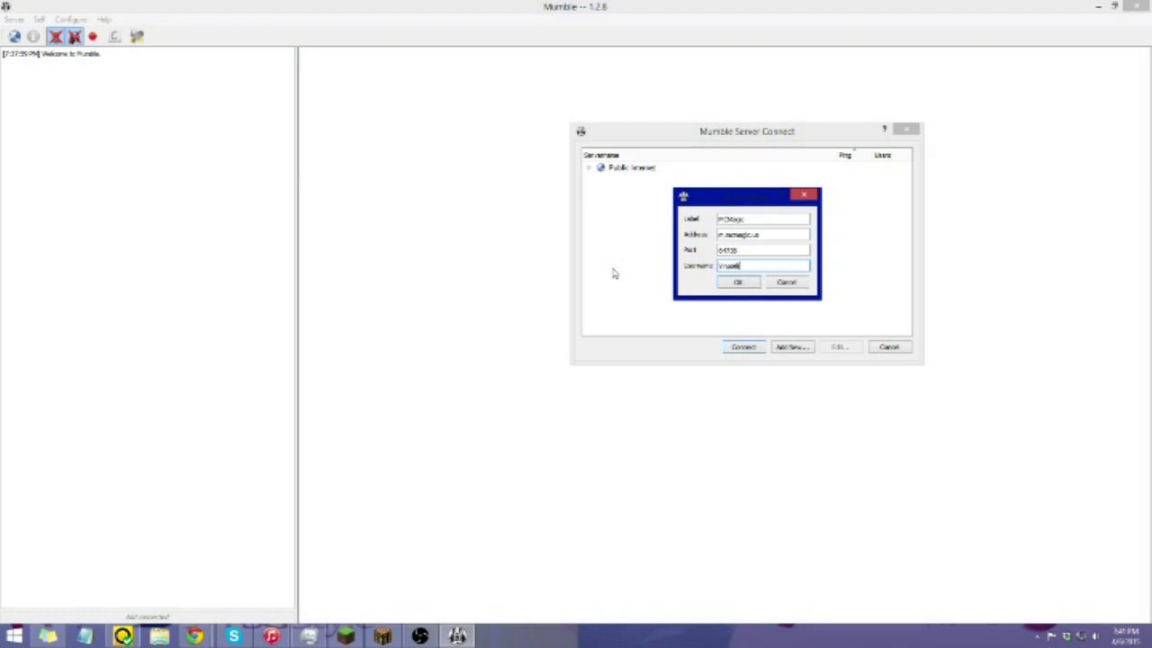
{"action": "key", "text": "BackSpace"}
{"action": "key", "text": "BackSpace"}
{"action": "key", "text": "BackSpace"}
{"action": "key", "text": "BackSpace"}
{"action": "type", "text": "Bite534"}
Try several example suffixes after the username in the server entry and delete each one.
{"action": "type", "text": "abcde"}
{"action": "key", "text": "BackSpace"}
{"action": "key", "text": "BackSpace"}
{"action": "key", "text": "BackSpace"}
{"action": "key", "text": "BackSpace"}
{"action": "key", "text": "BackSpace"}
{"action": "type", "text": "Pro"}
{"action": "key", "text": "BackSpace"}
{"action": "key", "text": "BackSpace"}
{"action": "key", "text": "BackSpace"}
{"action": "type", "text": "Hello"}
{"action": "key", "text": "BackSpace"}
{"action": "key", "text": "BackSpace"}
{"action": "key", "text": "BackSpace"}
{"action": "key", "text": "BackSpace"}
{"action": "key", "text": "BackSpace"}
Save the MCMagic server entry and connect to it, accepting the untrusted certificate.
{"action": "left_click", "coordinate": [723, 284]}
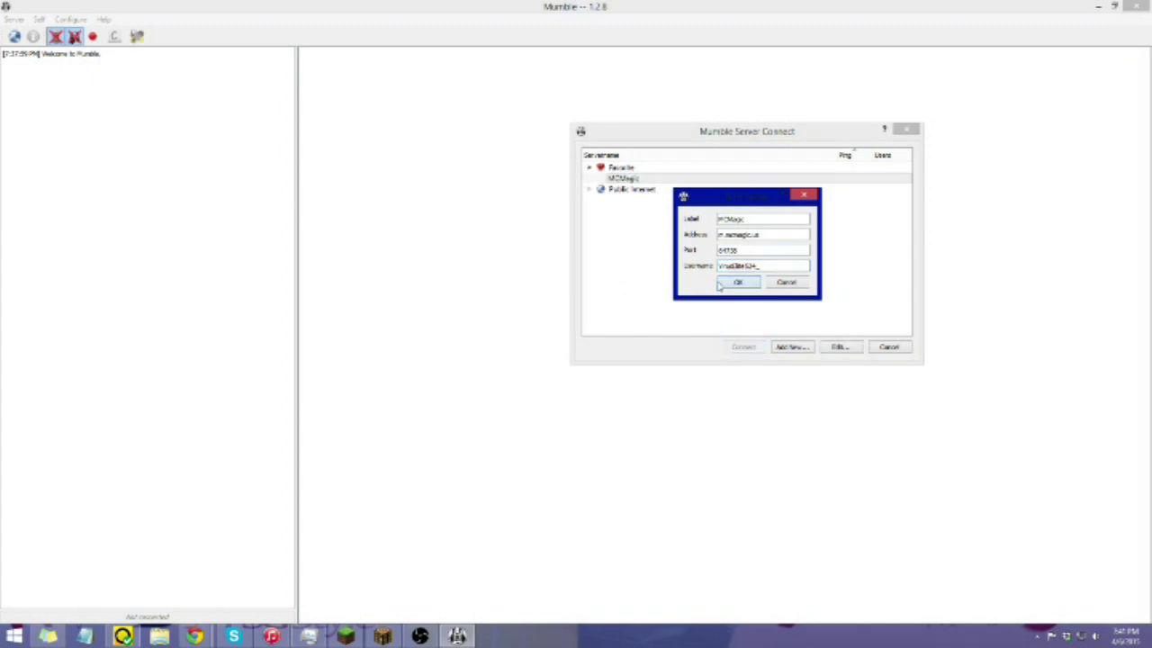
{"action": "left_click", "coordinate": [744, 350]}
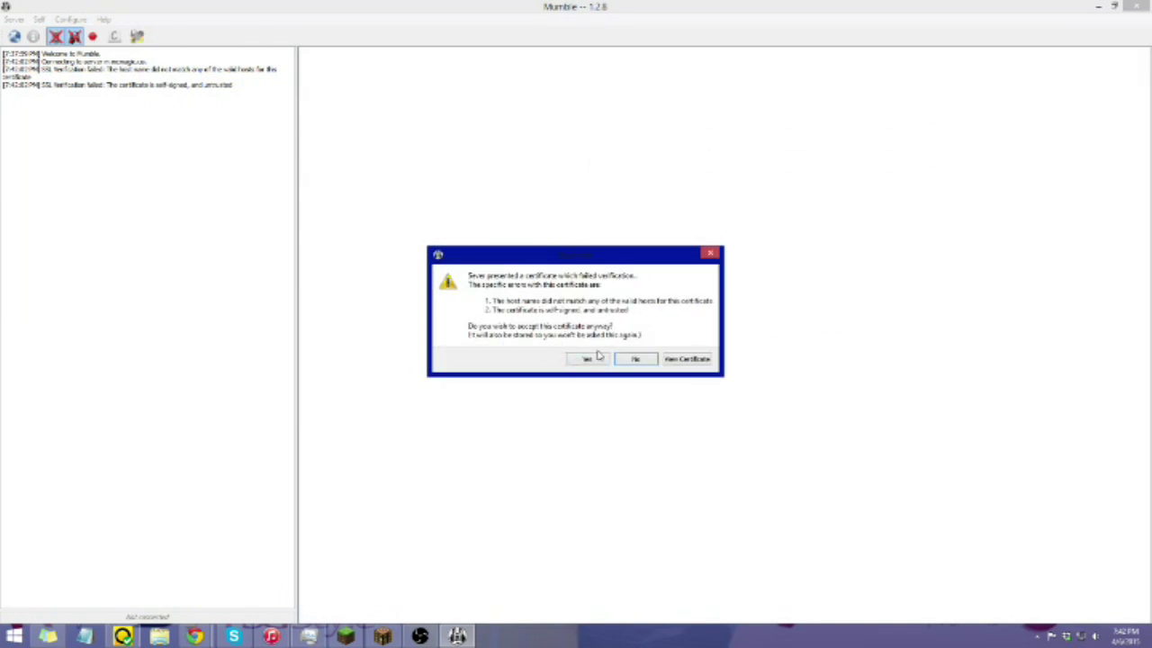
{"action": "left_click", "coordinate": [595, 357]}
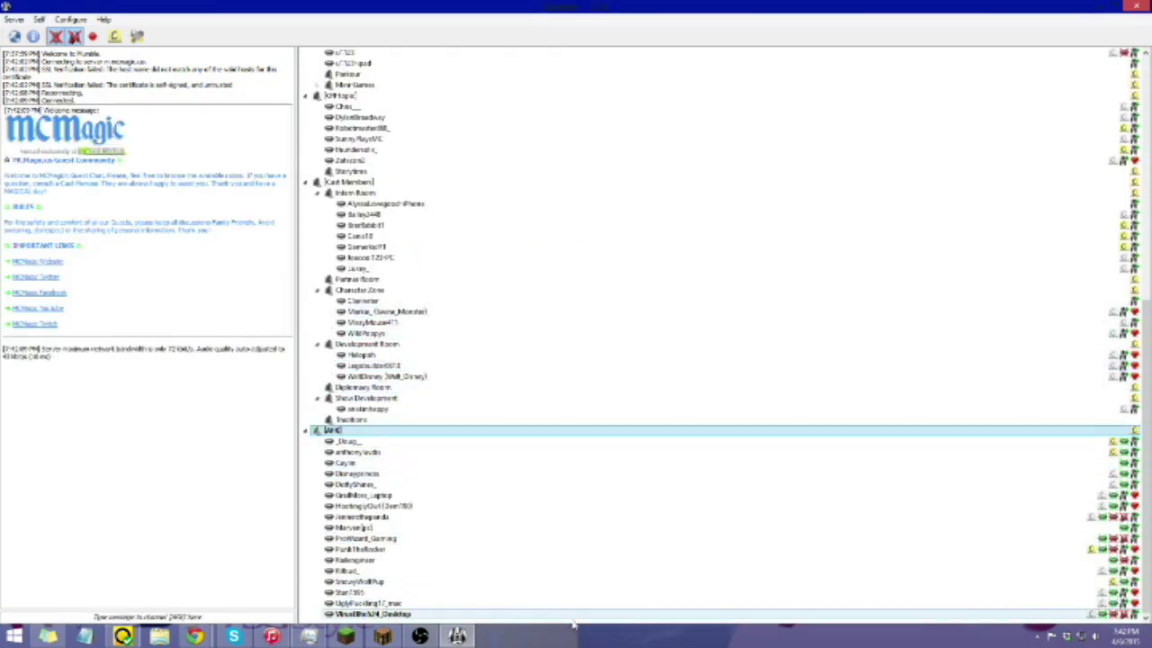
Join the root channel "MCMagic - A Family of Servers" and move into the Shows channel under Main Server.
{"action": "scroll", "coordinate": [630, 360], "scroll_direction": "up", "scroll_amount": 15}
{"action": "double_click", "coordinate": [391, 52]}
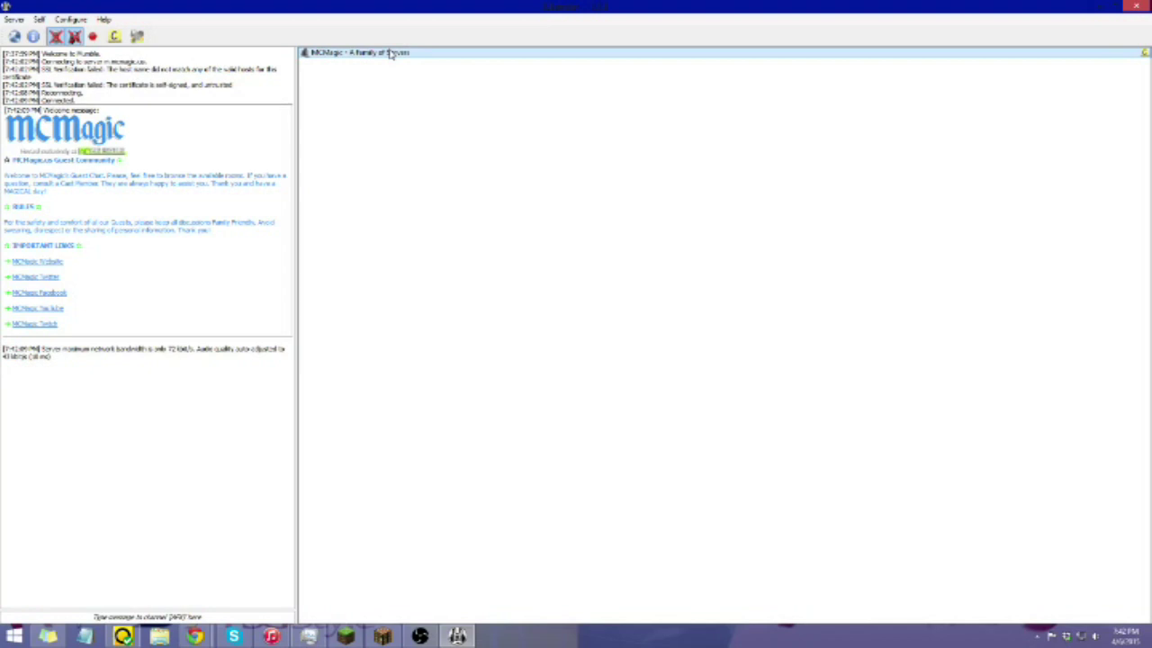
{"action": "double_click", "coordinate": [391, 52]}
{"action": "mouse_move", "coordinate": [383, 72]}
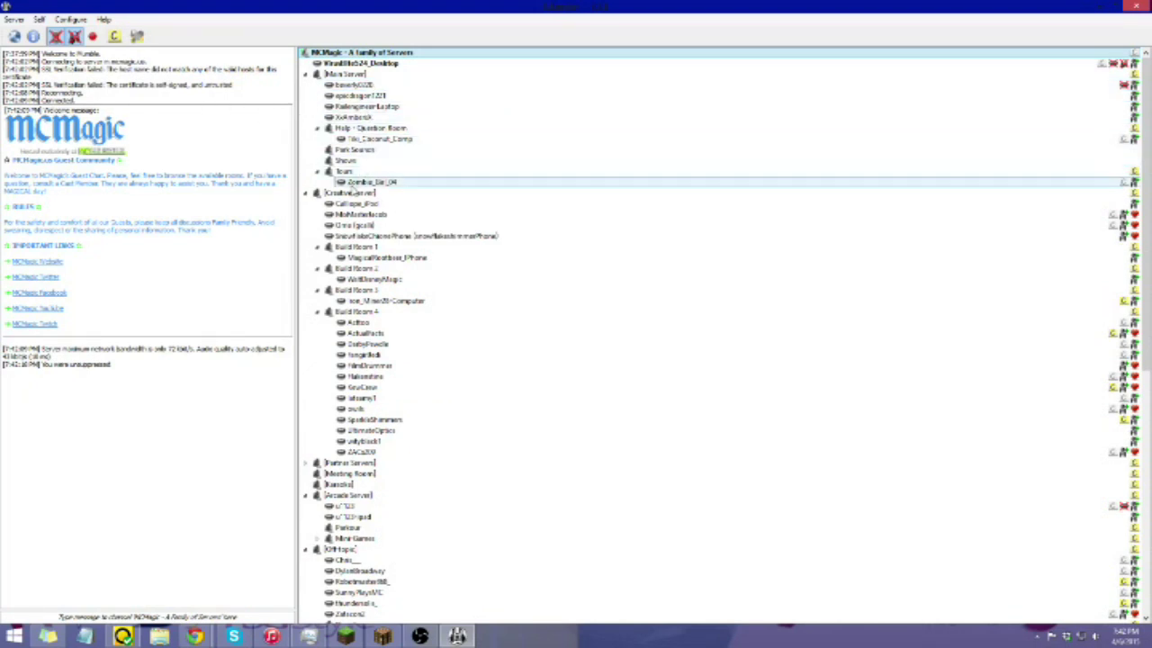
{"action": "double_click", "coordinate": [357, 160]}
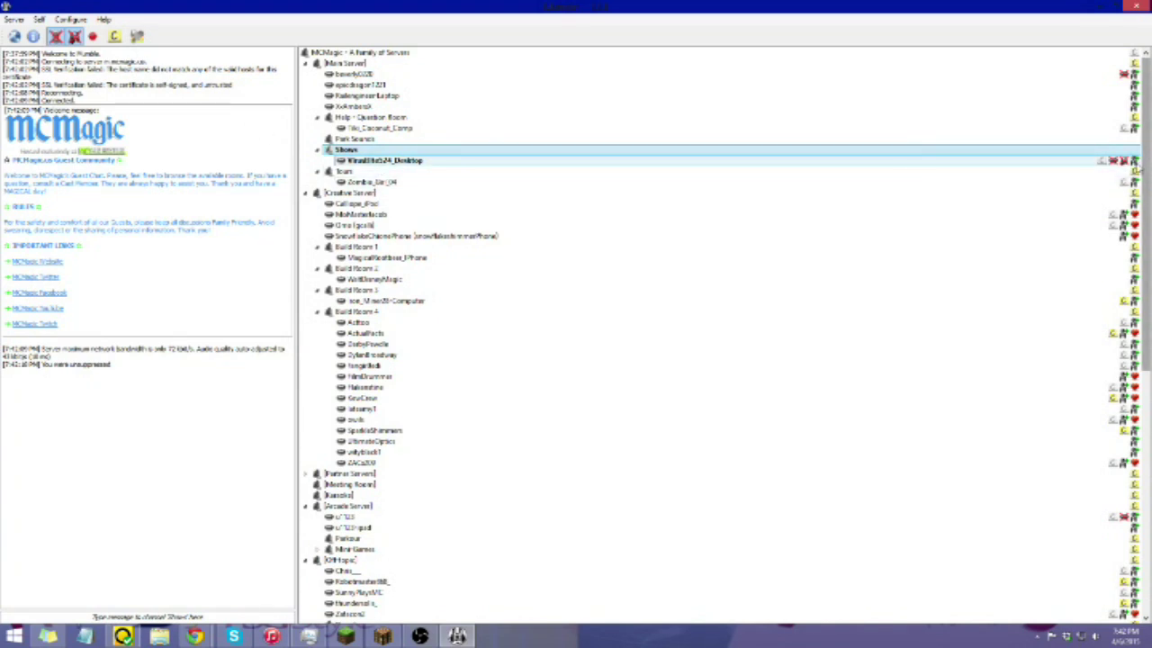
View the comment attached to your own user entry and open the comment function.
{"action": "mouse_move", "coordinate": [1107, 167]}
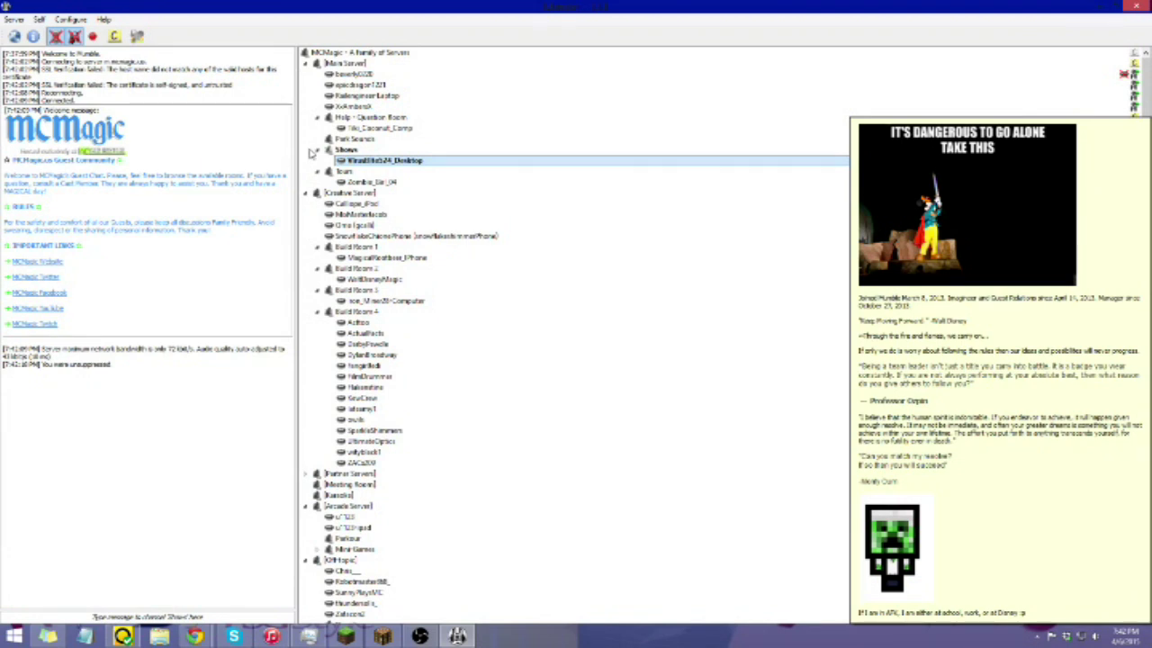
{"action": "left_click", "coordinate": [117, 36]}
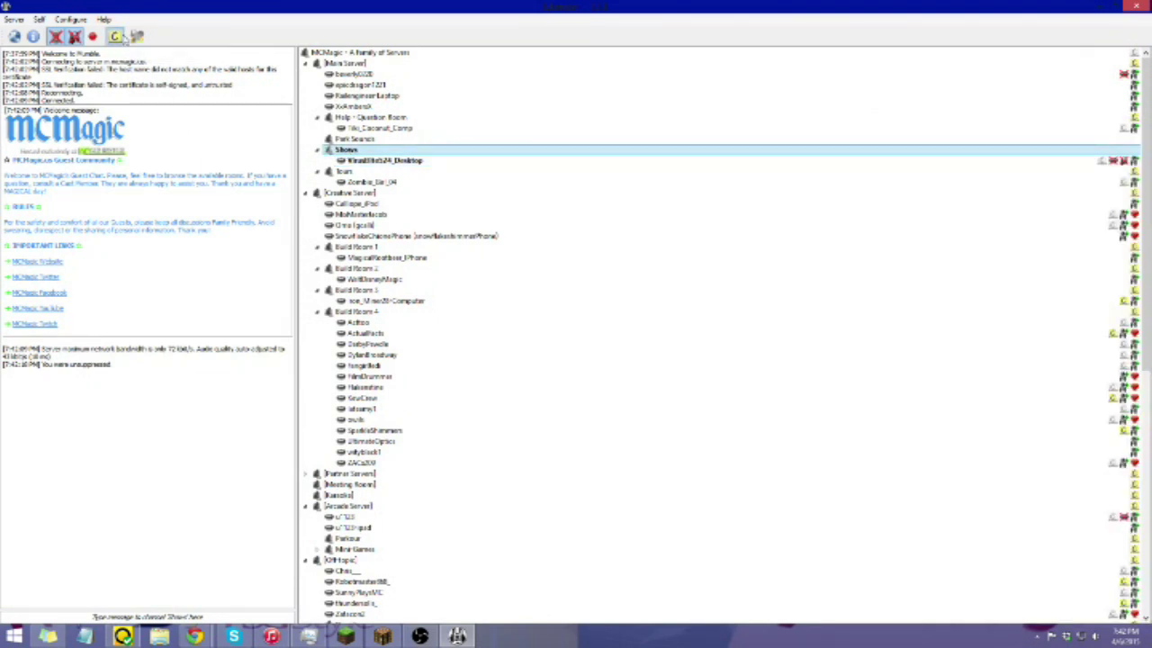
{"action": "left_click_drag", "start_coordinate": [677, 278], "coordinate": [679, 333]}
{"action": "left_click", "coordinate": [682, 218]}
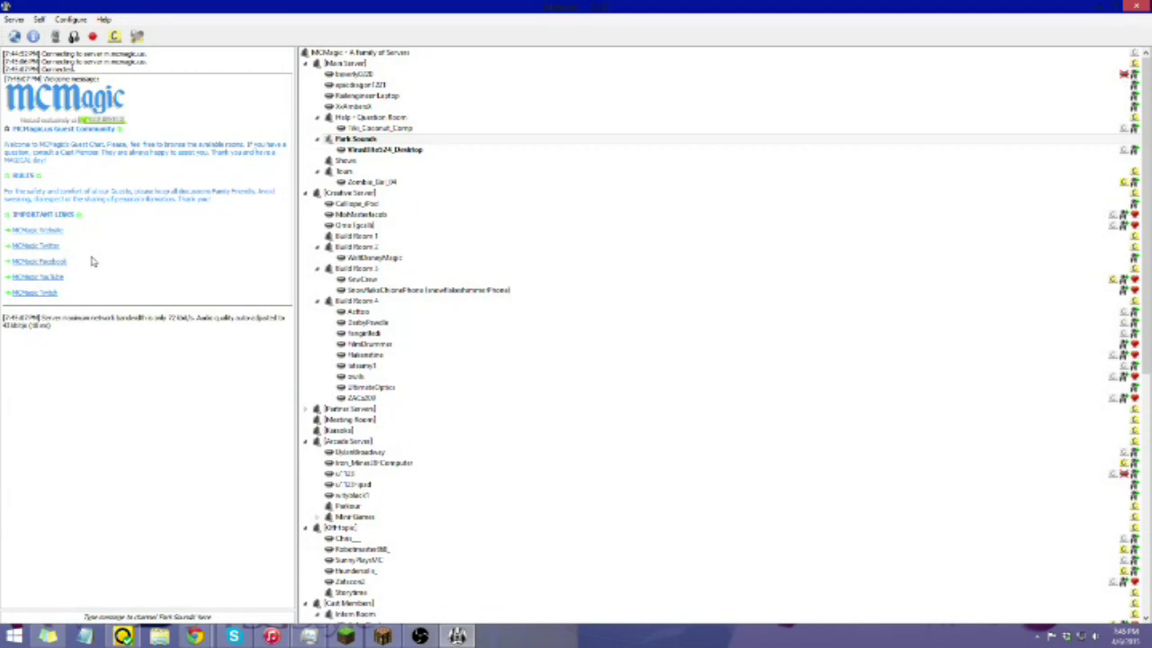
Send the text message "Here" to the Park Sounds channel.
{"action": "left_click", "coordinate": [192, 619]}
{"action": "type", "text": "here"}
{"action": "key", "text": "Return"}
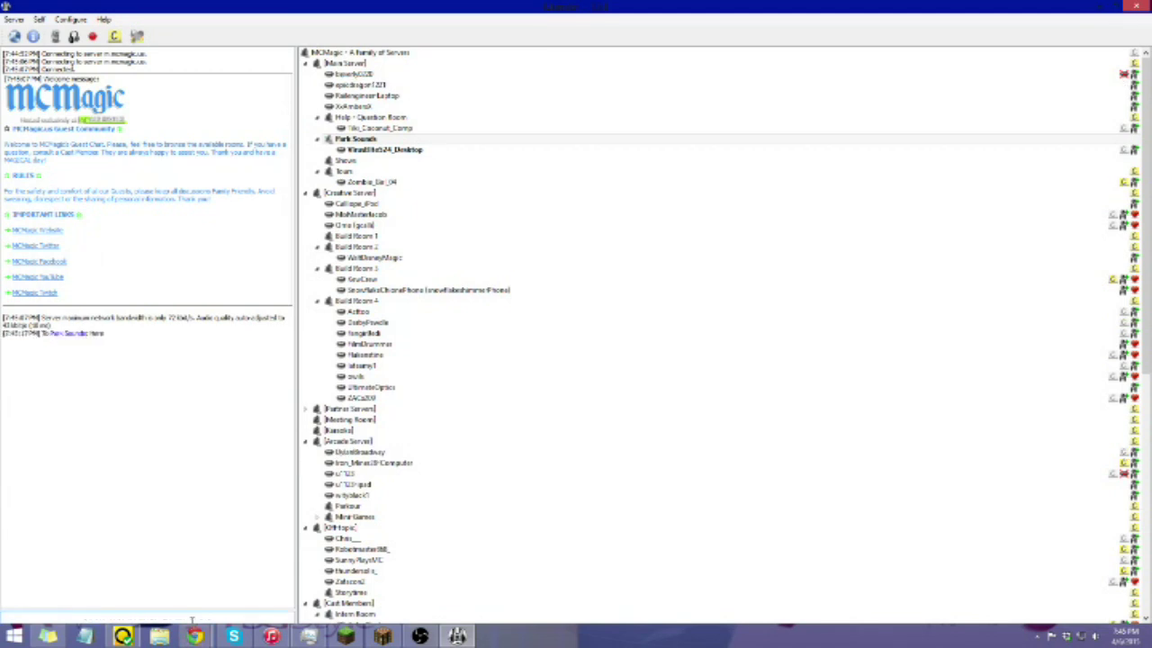